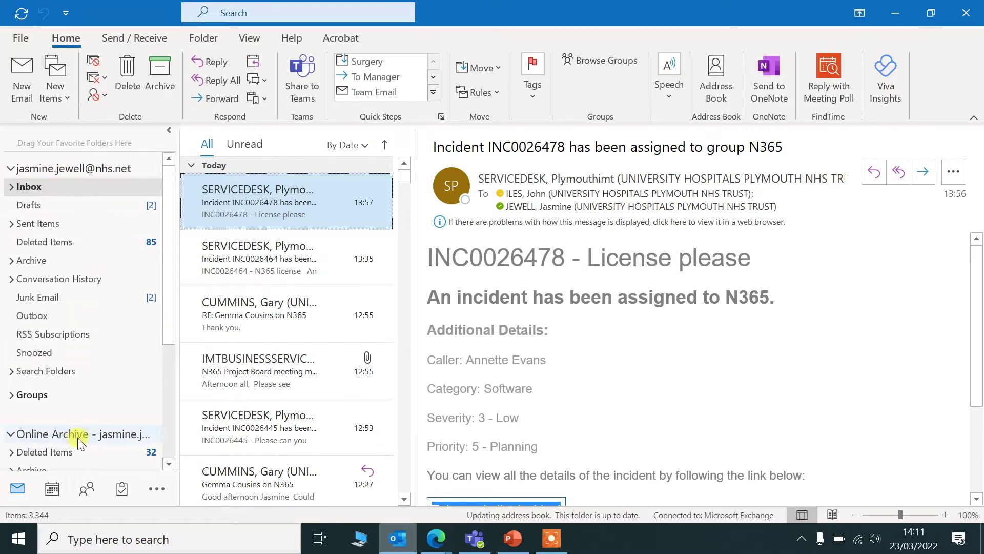
{"action": "scroll", "coordinate": [79, 438], "scroll_direction": "down", "scroll_amount": 1}
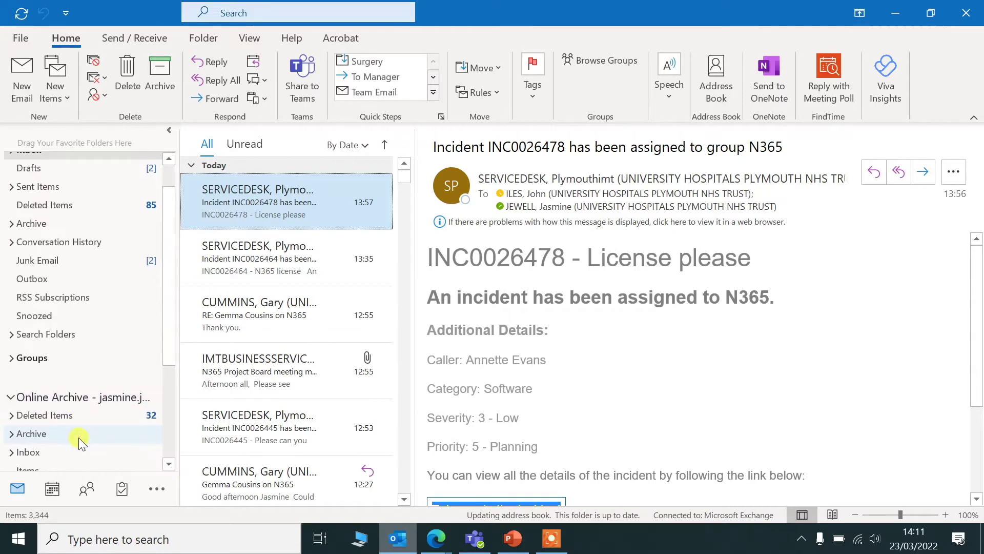
{"action": "scroll", "coordinate": [78, 438], "scroll_direction": "down", "scroll_amount": 1}
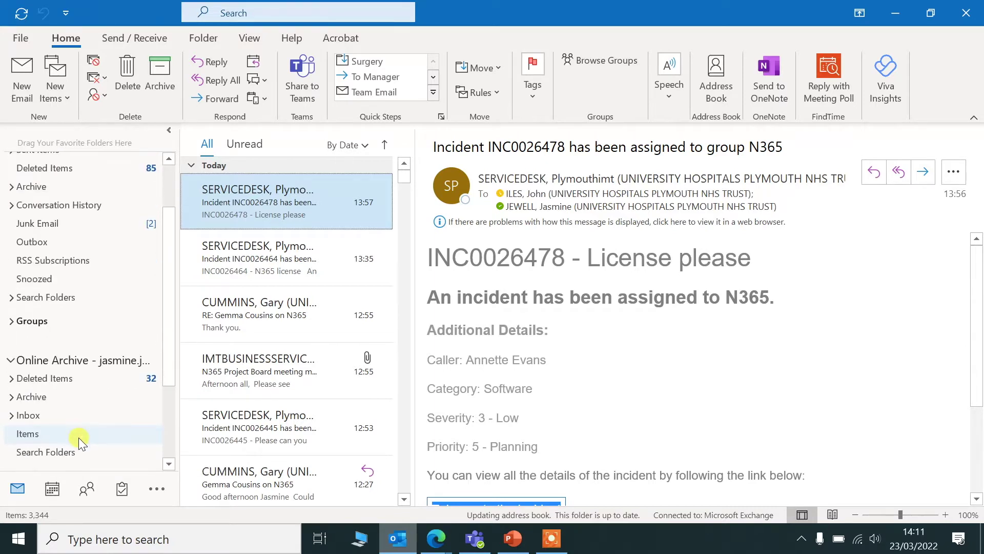
{"action": "scroll", "coordinate": [79, 437], "scroll_direction": "up", "scroll_amount": 2}
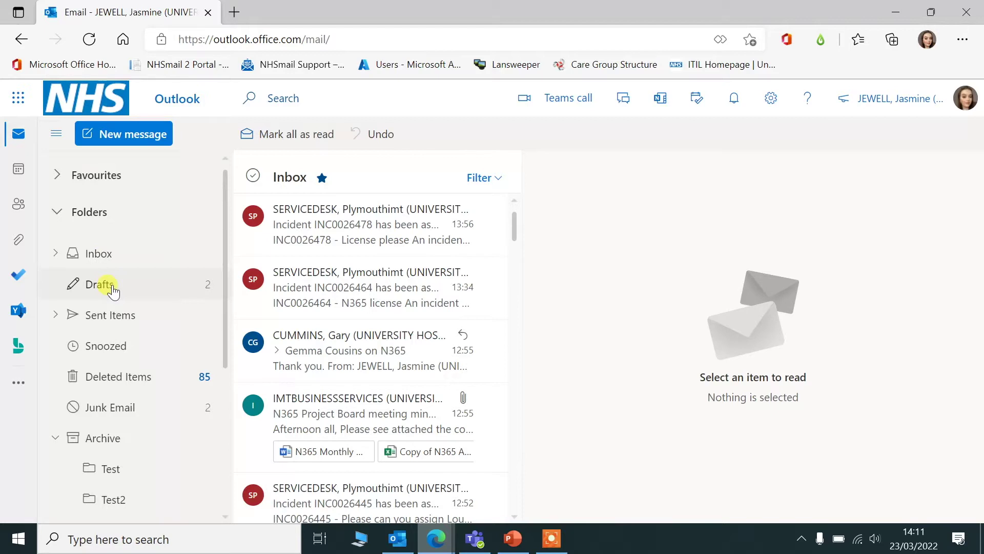
{"action": "scroll", "coordinate": [65, 254], "scroll_direction": "down", "scroll_amount": 1}
{"action": "scroll", "coordinate": [65, 254], "scroll_direction": "down", "scroll_amount": 2}
{"action": "scroll", "coordinate": [68, 256], "scroll_direction": "down", "scroll_amount": 2}
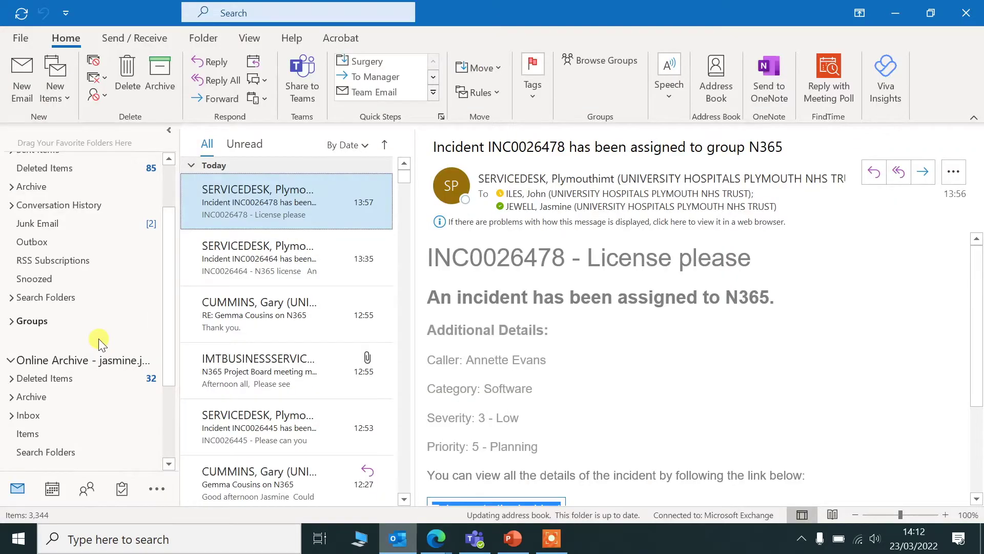
{"action": "scroll", "coordinate": [98, 339], "scroll_direction": "down", "scroll_amount": 2}
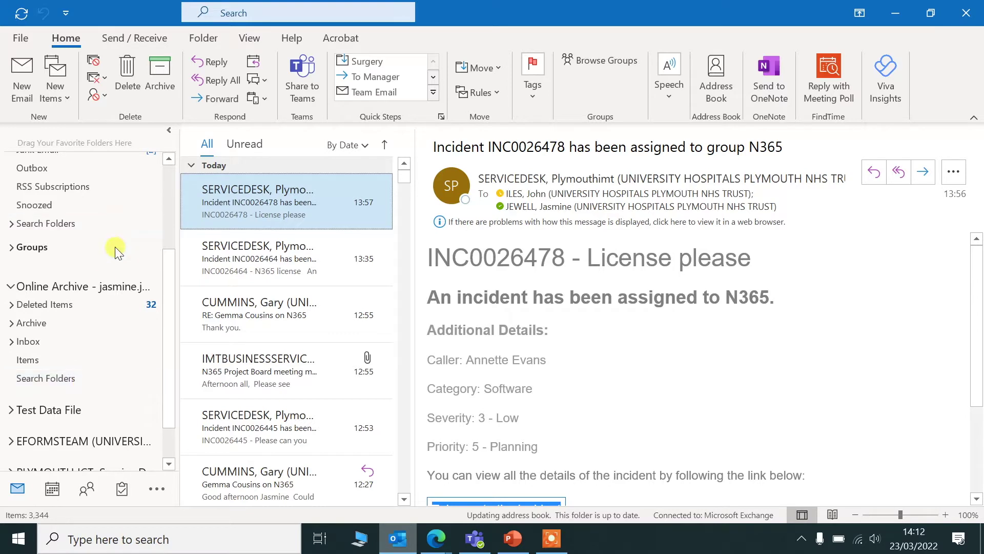
Create a subfolder named 'New' under the Online Archive.
{"action": "right_click", "coordinate": [112, 281]}
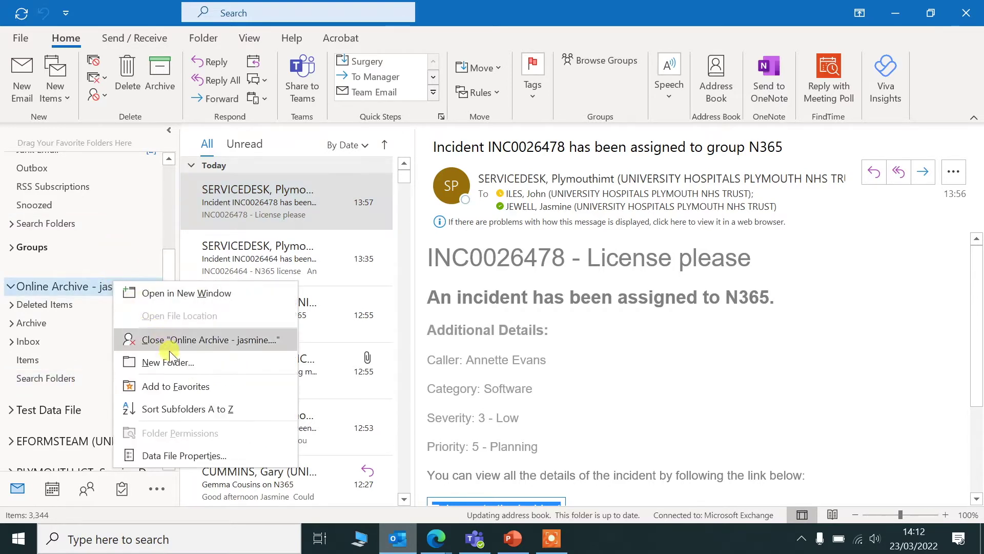
{"action": "left_click", "coordinate": [183, 361]}
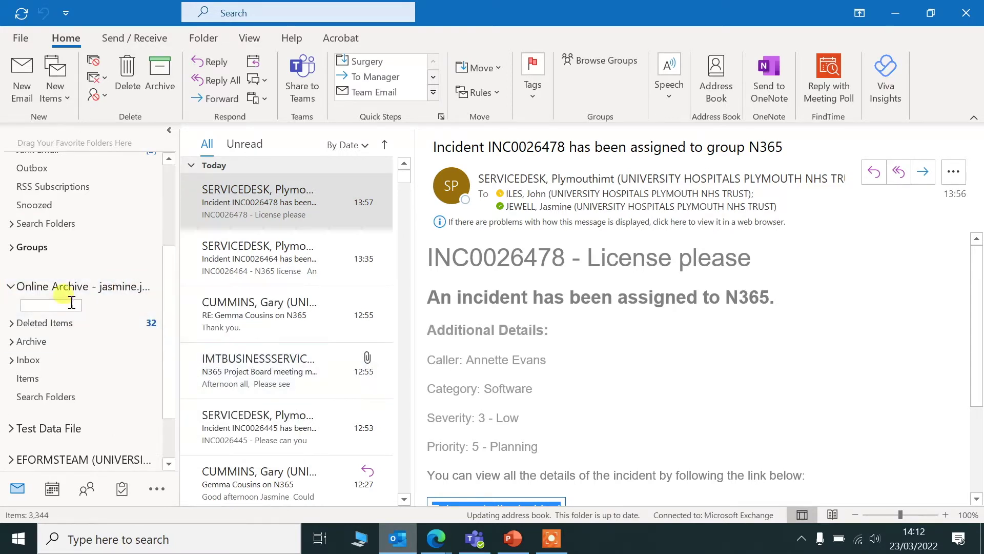
{"action": "type", "text": "Ne"}
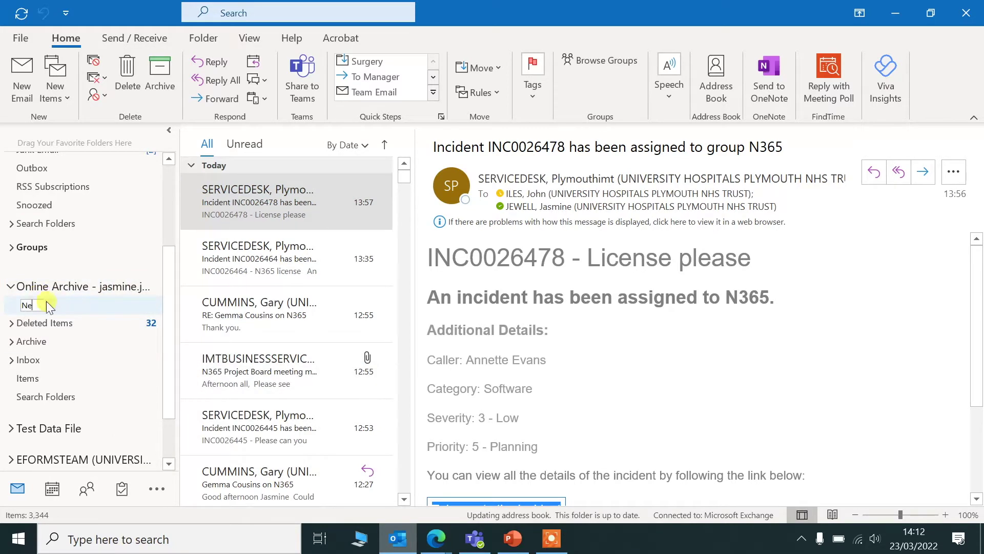
{"action": "type", "text": "w"}
{"action": "key", "text": "Return"}
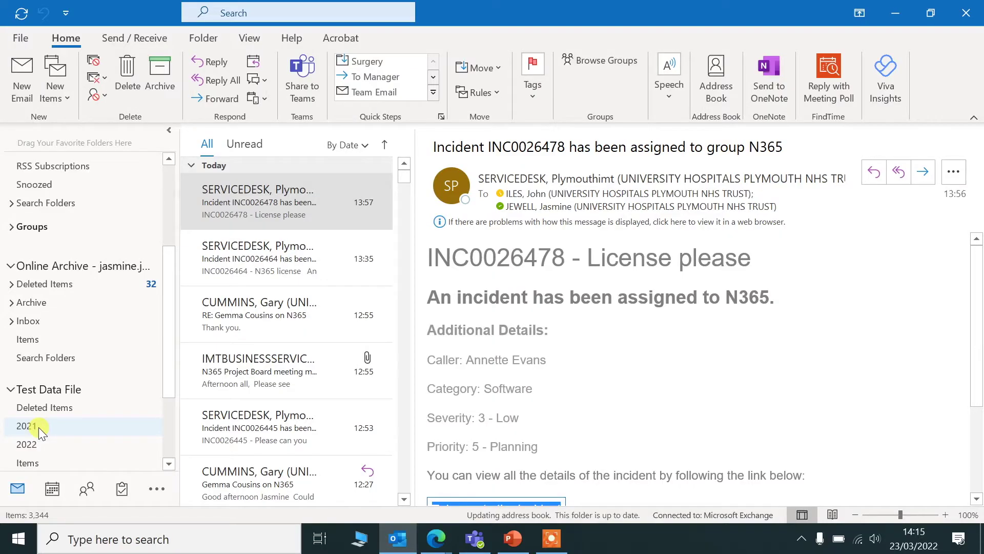
Move the 2021 folder from Test Data File into the Online Archive, confirm, and view its messages.
{"action": "left_click_drag", "start_coordinate": [38, 427], "coordinate": [48, 339]}
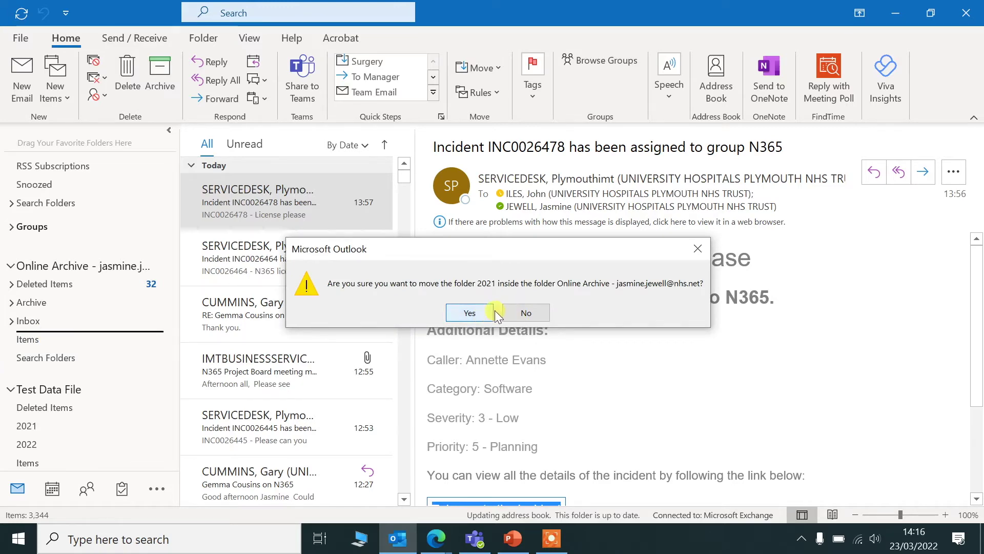
{"action": "left_click", "coordinate": [478, 316]}
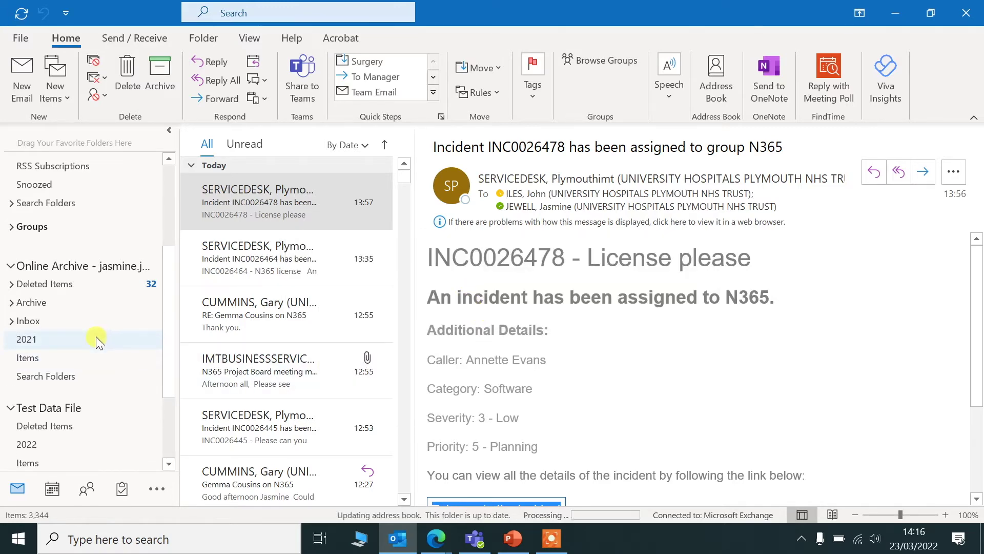
{"action": "left_click", "coordinate": [96, 338]}
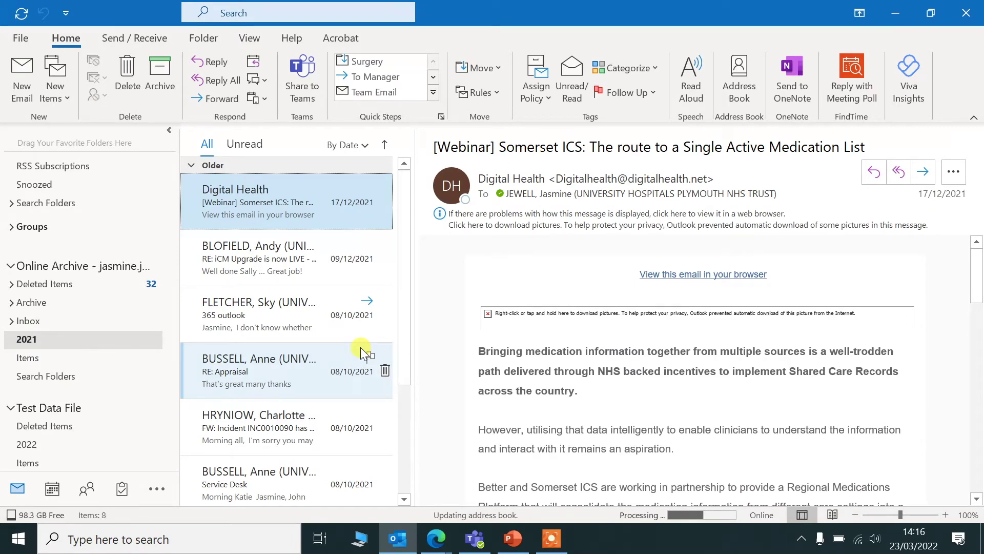
Start the Import/Export wizard to import from an Outlook Data File (.pst).
{"action": "left_click", "coordinate": [20, 38]}
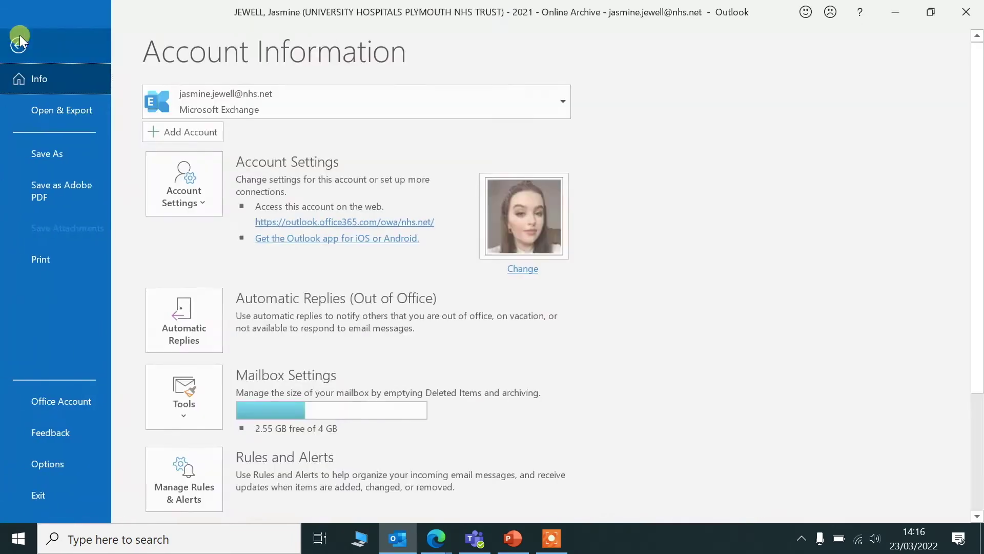
{"action": "left_click", "coordinate": [69, 109]}
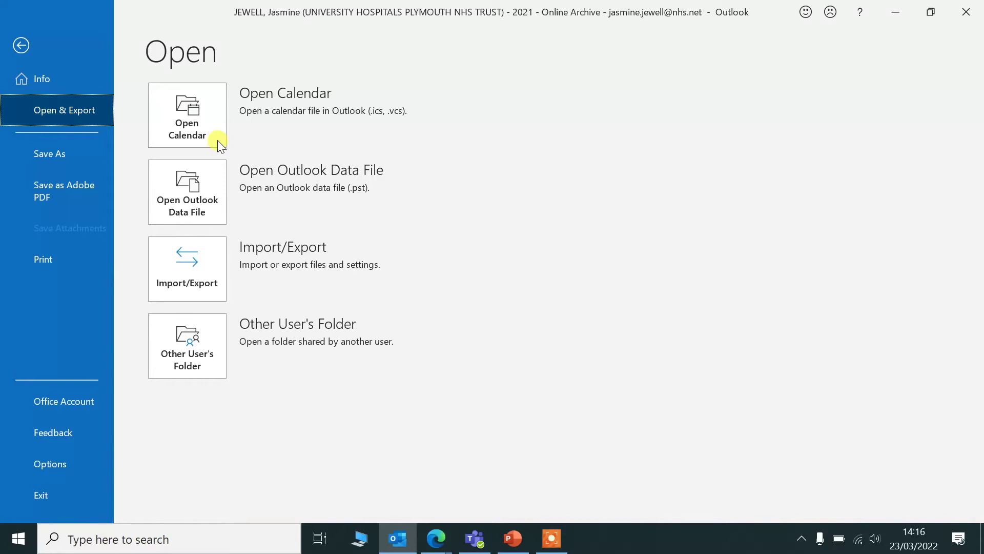
{"action": "left_click", "coordinate": [199, 267]}
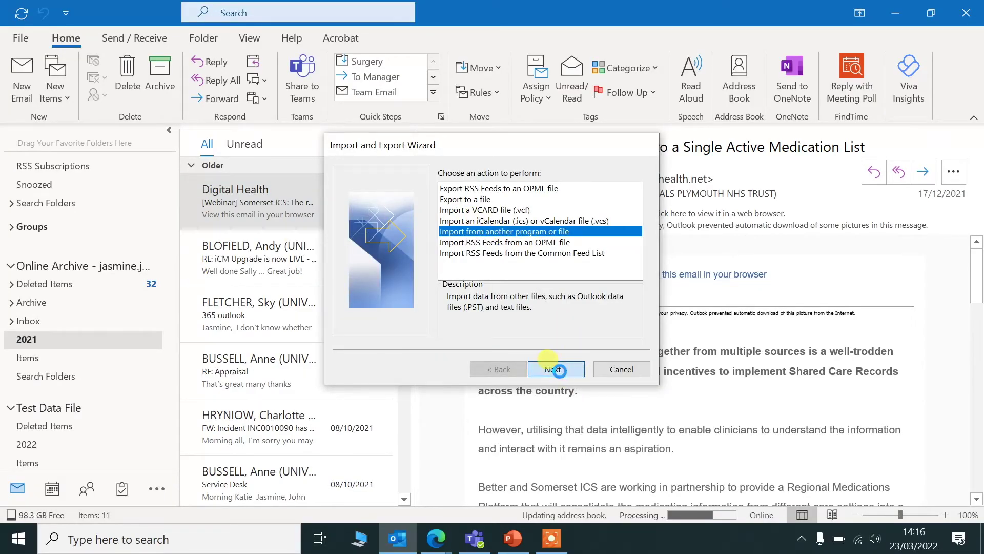
{"action": "left_click", "coordinate": [560, 371]}
{"action": "left_click", "coordinate": [492, 199]}
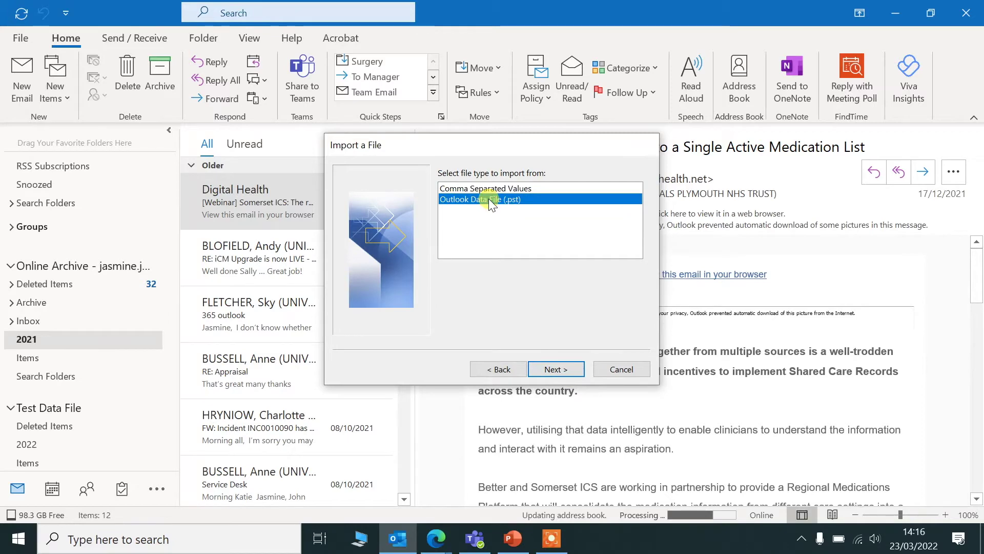
{"action": "left_click", "coordinate": [567, 367]}
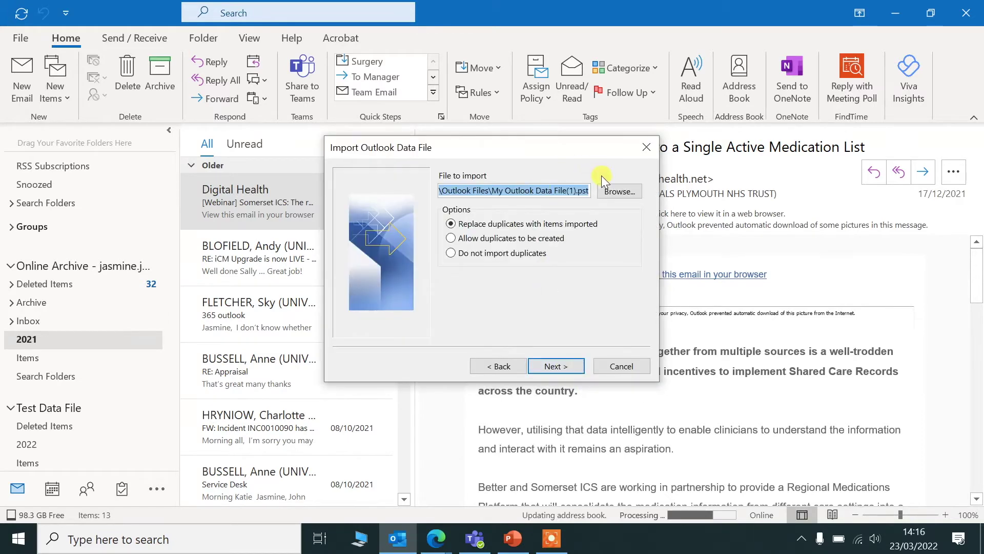
Import Test Data File into the Online Archive and finish the import.
{"action": "left_click", "coordinate": [618, 191]}
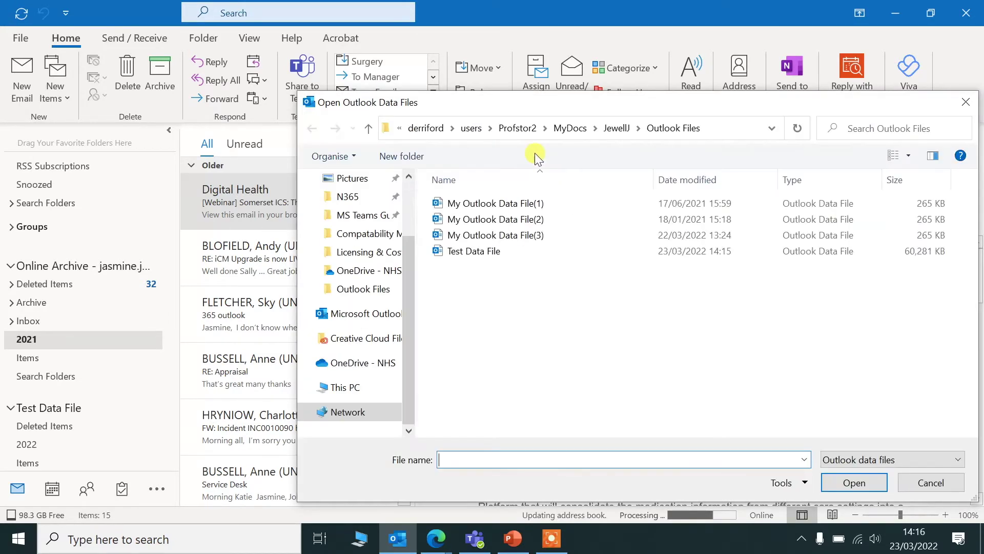
{"action": "double_click", "coordinate": [526, 247]}
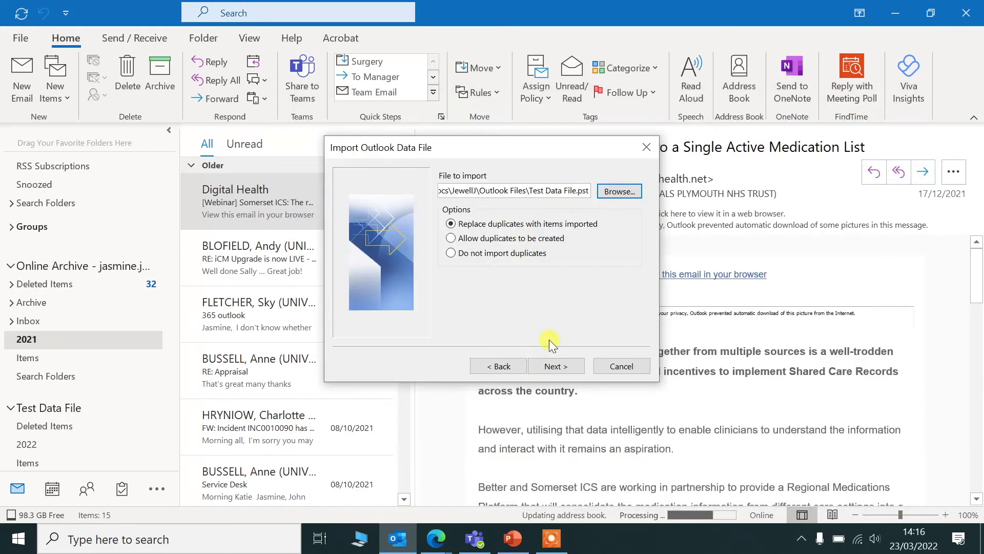
{"action": "left_click", "coordinate": [555, 366]}
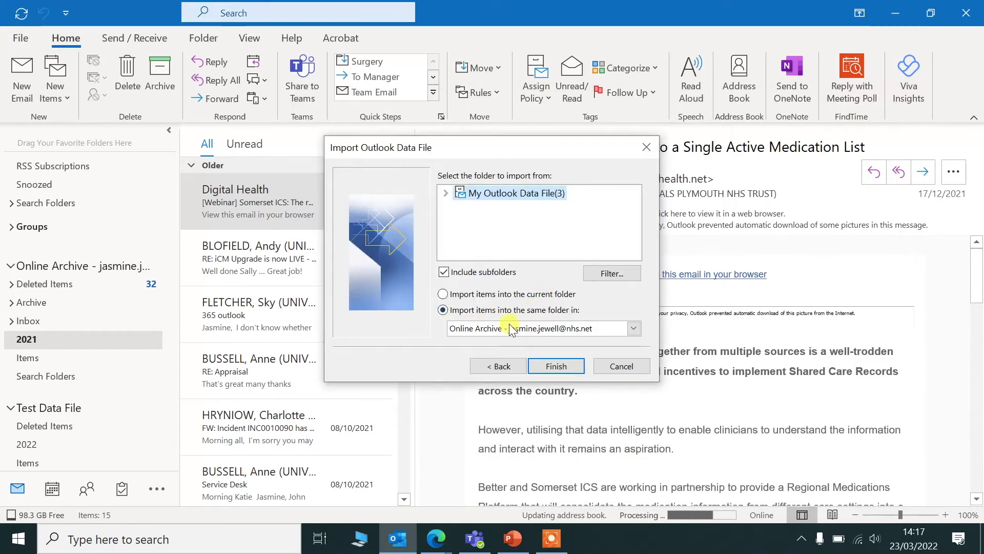
{"action": "left_click", "coordinate": [535, 331]}
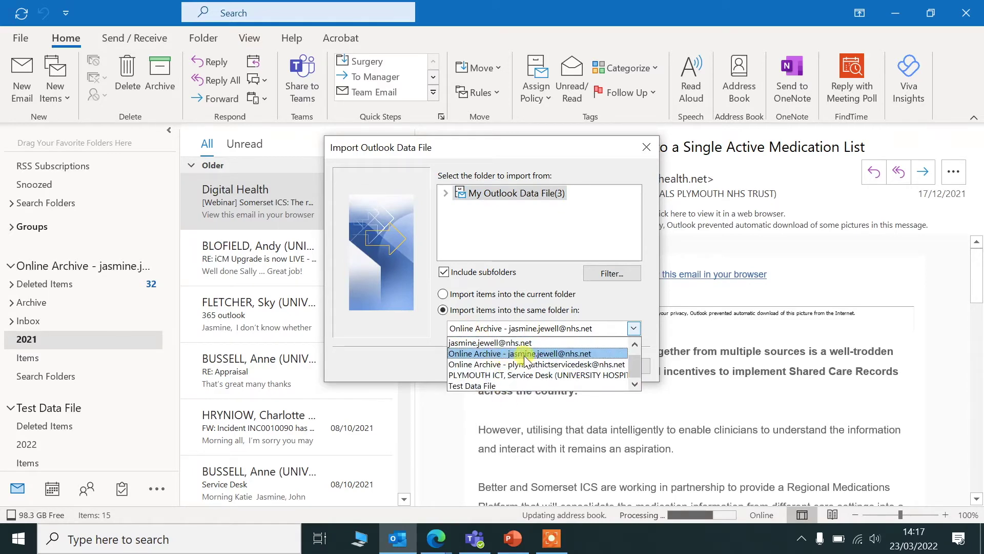
{"action": "left_click", "coordinate": [526, 353]}
{"action": "left_click", "coordinate": [554, 370]}
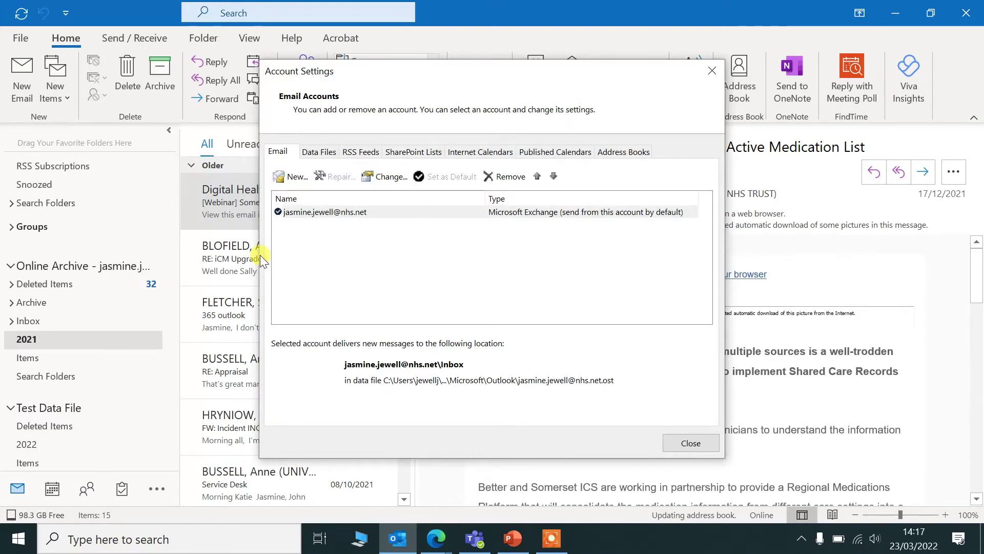
Open the folder location of Test Data File from the Data Files list.
{"action": "left_click", "coordinate": [327, 156]}
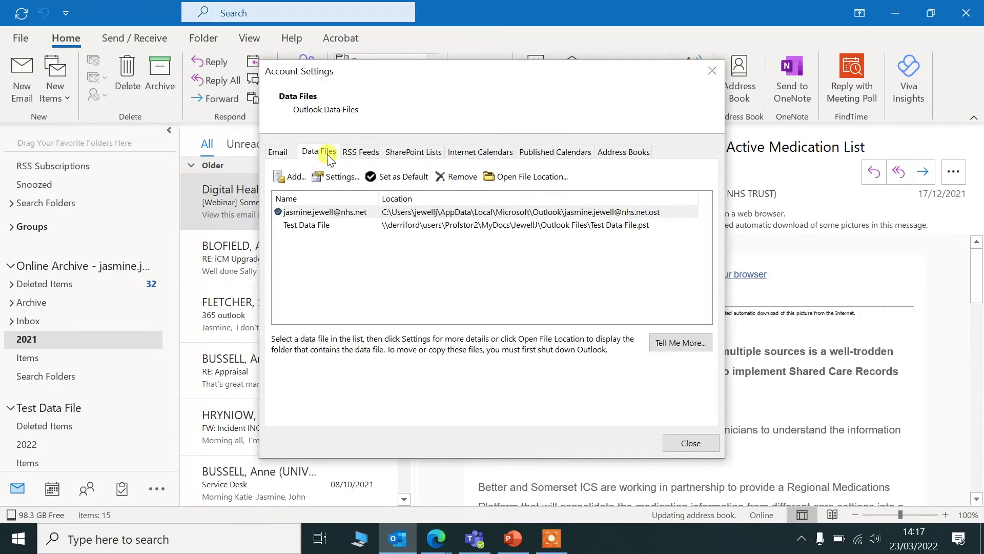
{"action": "left_click", "coordinate": [423, 226]}
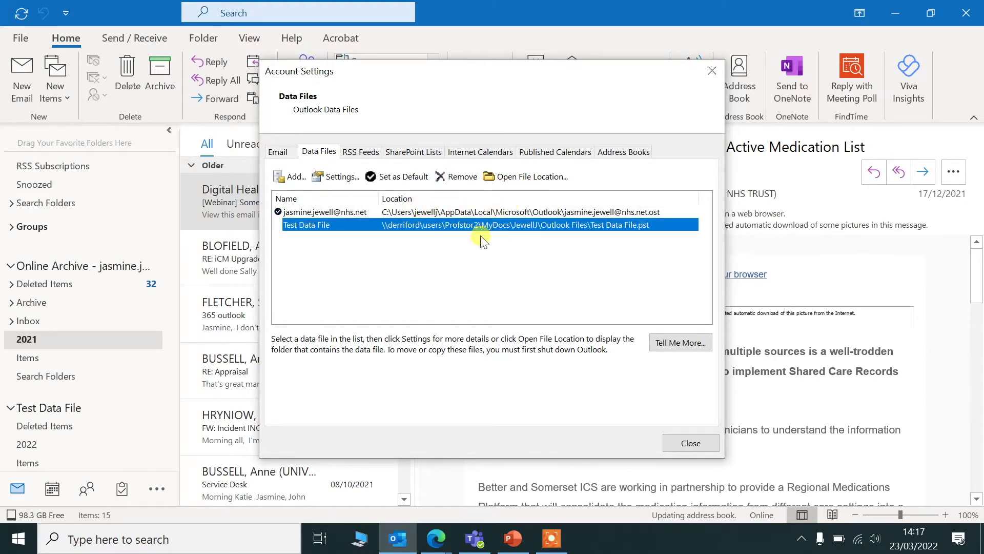
{"action": "left_click", "coordinate": [517, 178]}
Copy the Outlook Files folder path and return to the Open Outlook Data File dialog.
{"action": "left_click", "coordinate": [492, 124]}
{"action": "right_click", "coordinate": [465, 119]}
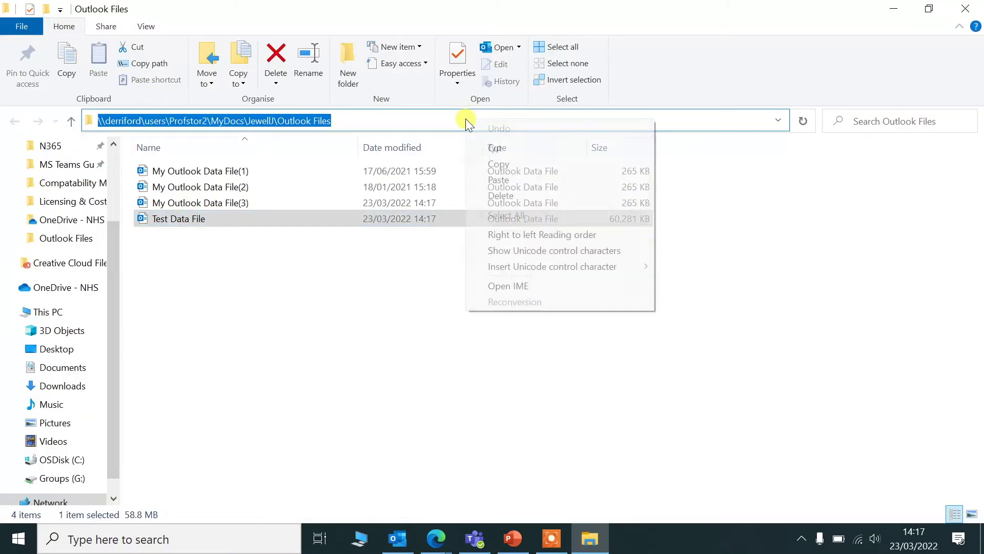
{"action": "left_click", "coordinate": [501, 164]}
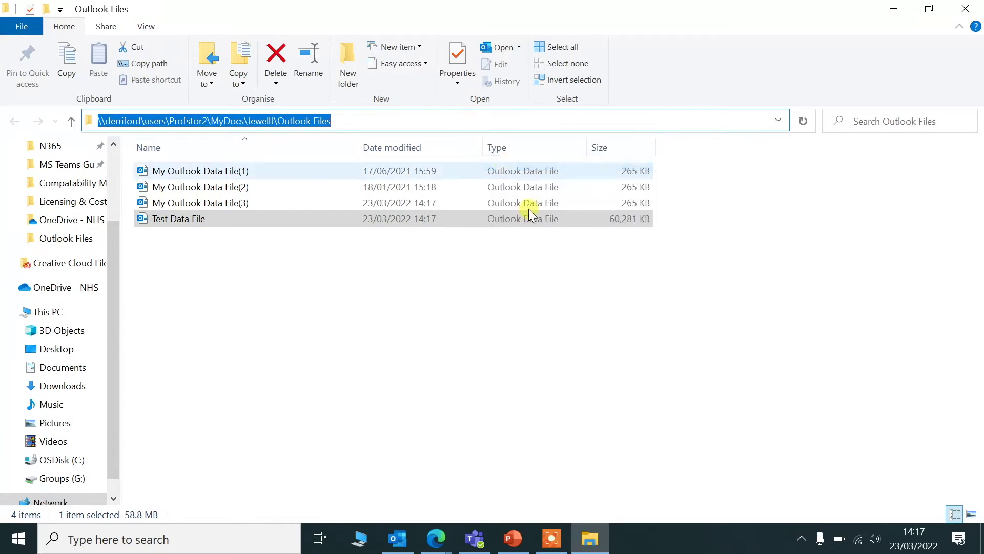
{"action": "key", "text": "alt+Tab"}
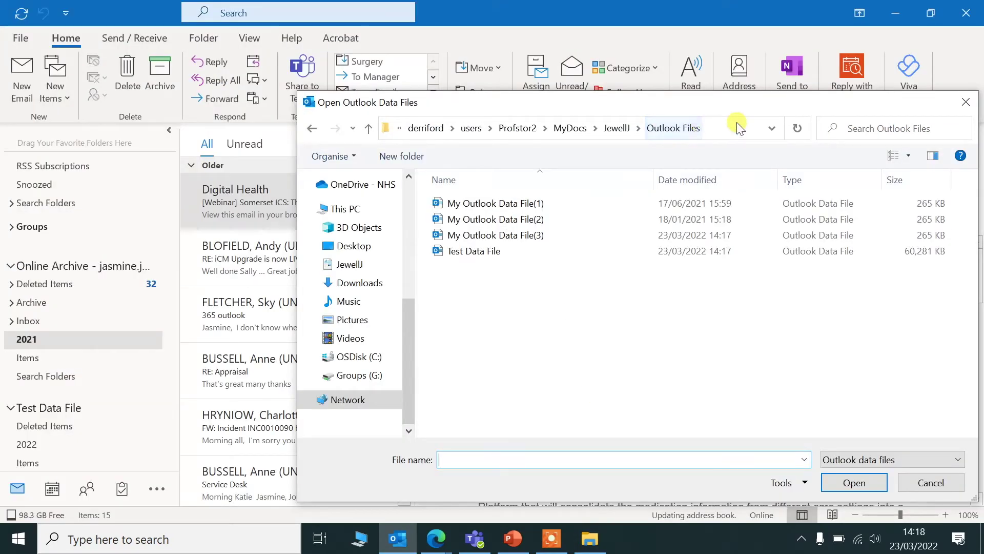
Paste the copied Outlook Files path into the Open Outlook Data File dialog's address bar.
{"action": "left_click", "coordinate": [737, 127]}
{"action": "right_click", "coordinate": [739, 127]}
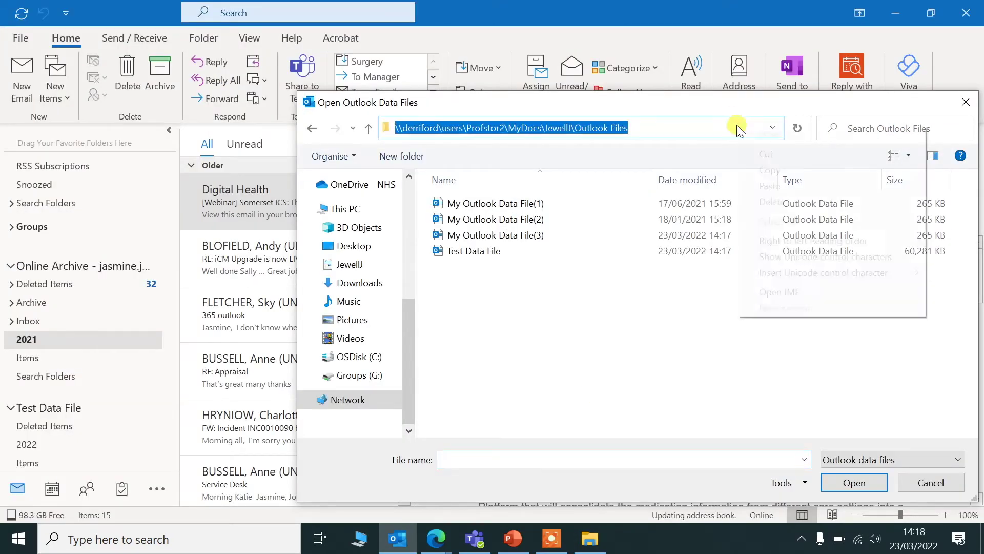
{"action": "left_click", "coordinate": [773, 188]}
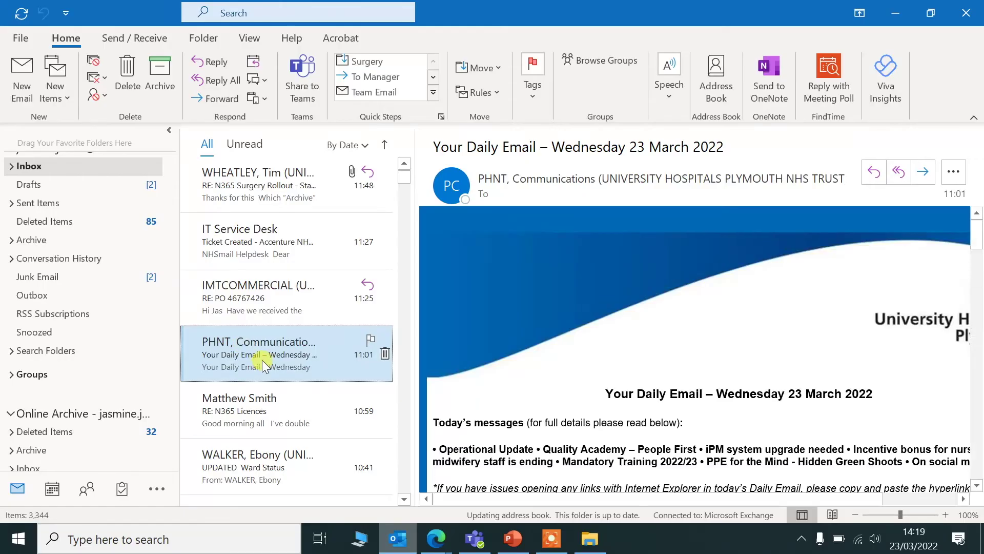
{"action": "scroll", "coordinate": [262, 360], "scroll_direction": "down", "scroll_amount": 3}
{"action": "mouse_move", "coordinate": [286, 410]}
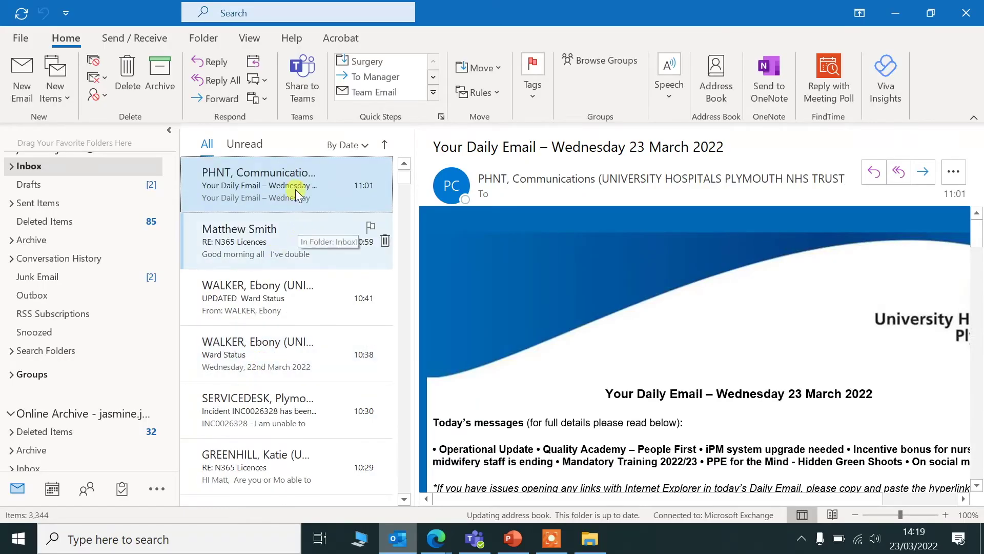
Drag the PHNT Communications daily email out of the Inbox into the folder pane.
{"action": "mouse_move", "coordinate": [292, 187]}
{"action": "left_mouse_down"}
{"action": "mouse_move", "coordinate": [84, 498]}
{"action": "mouse_move", "coordinate": [89, 436]}
{"action": "left_mouse_up"}
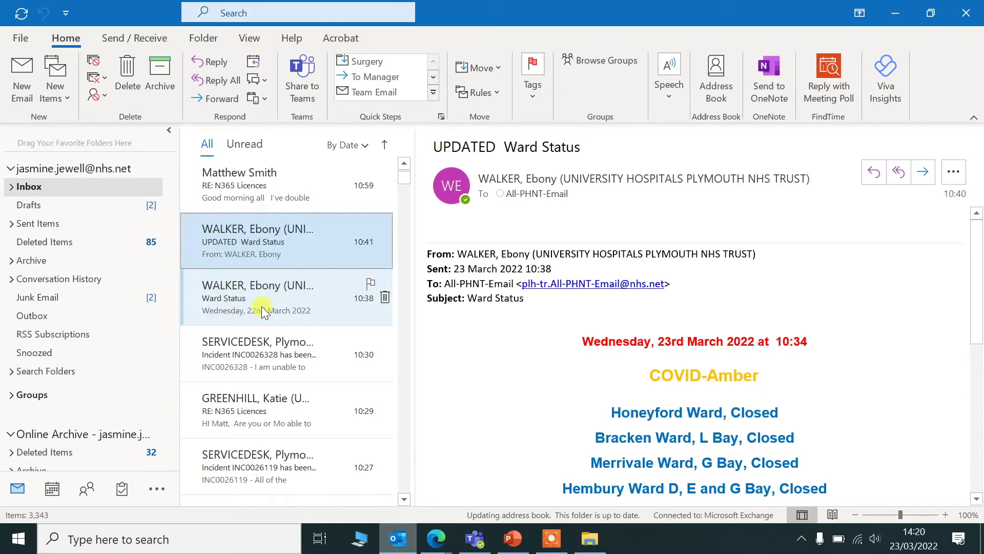
{"action": "scroll", "coordinate": [262, 309], "scroll_direction": "down", "scroll_amount": 1}
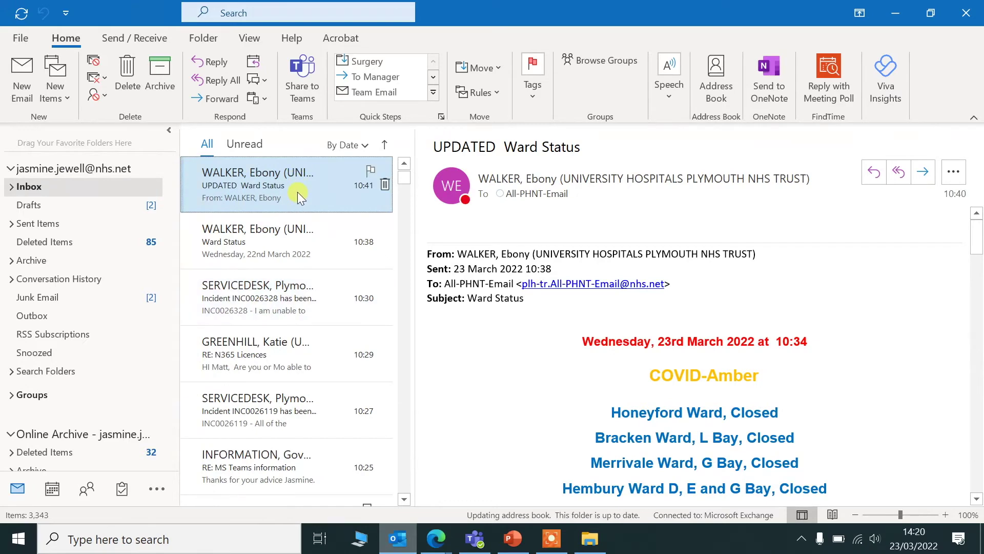
{"action": "right_click", "coordinate": [297, 194]}
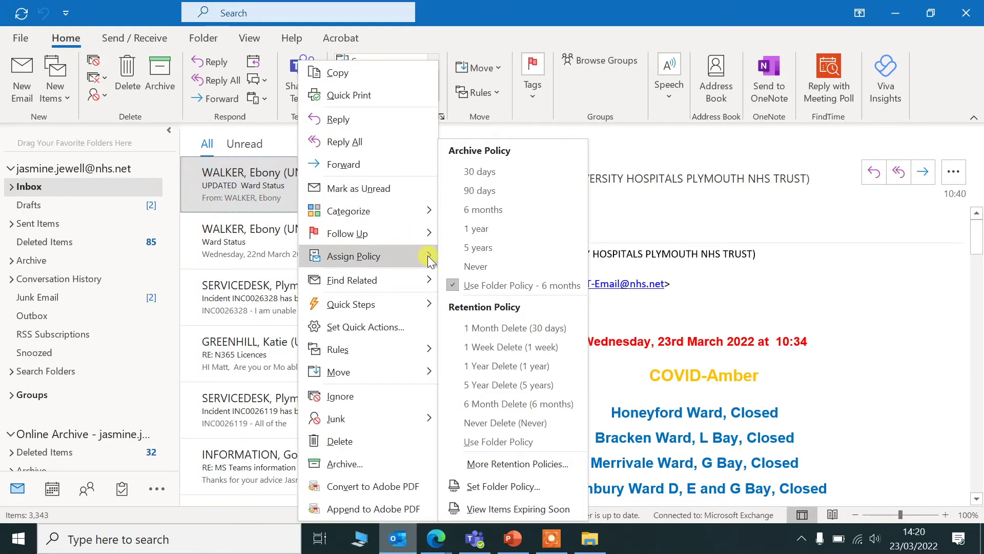
{"action": "mouse_move", "coordinate": [353, 257]}
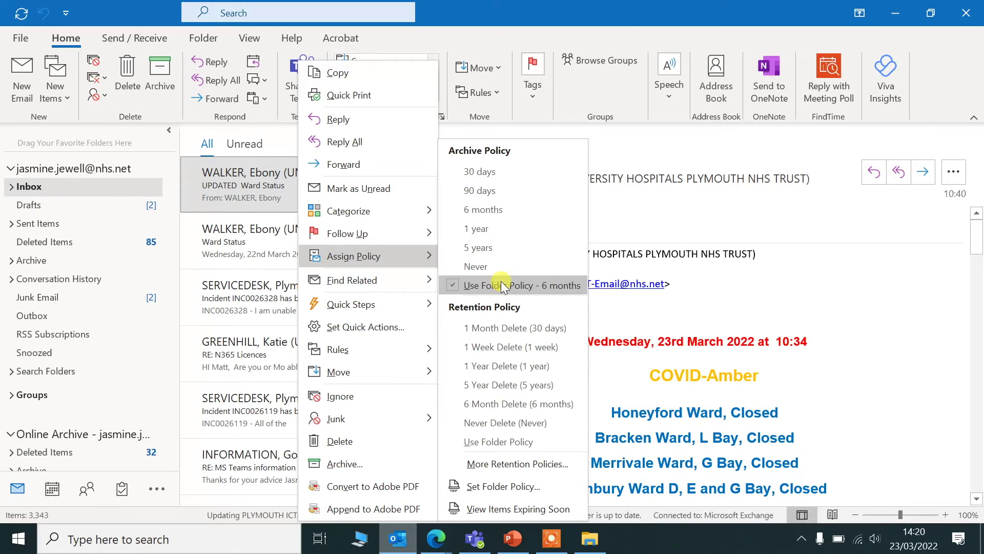
Assign the UPDATED Ward Status email the 'Use Folder Policy - 6 months' policy.
{"action": "left_click", "coordinate": [49, 186]}
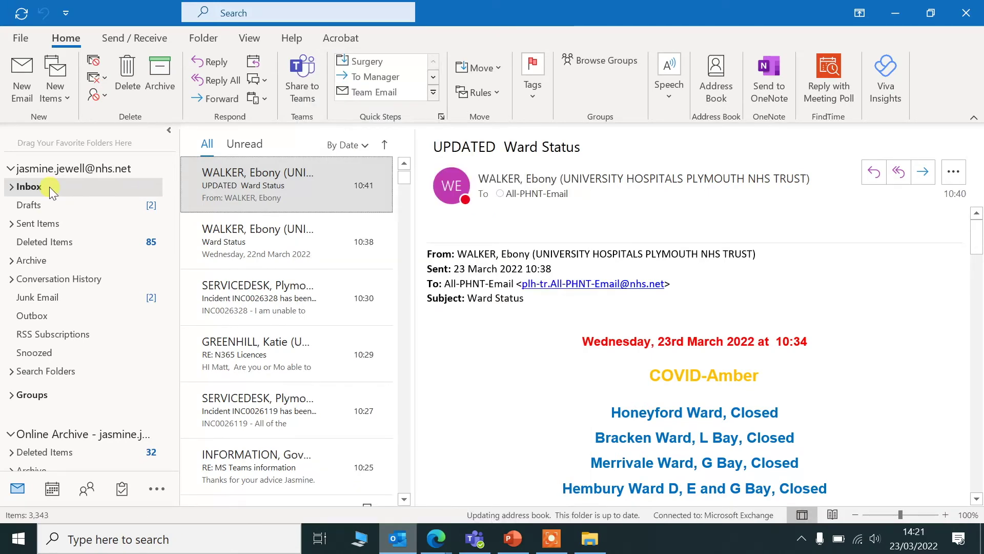
Set the Inbox policy to move items to the archive when older than 6 months.
{"action": "right_click", "coordinate": [49, 187]}
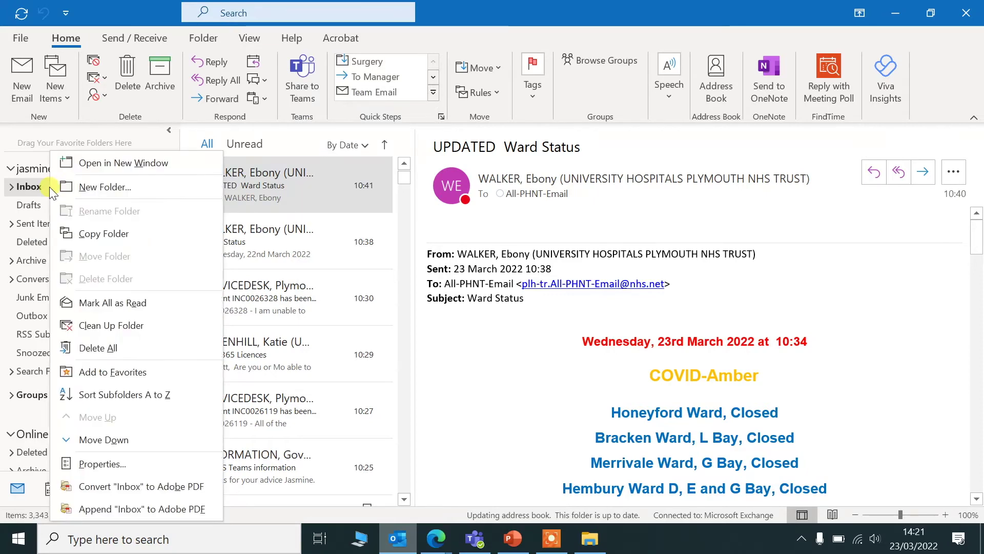
{"action": "left_click", "coordinate": [102, 463]}
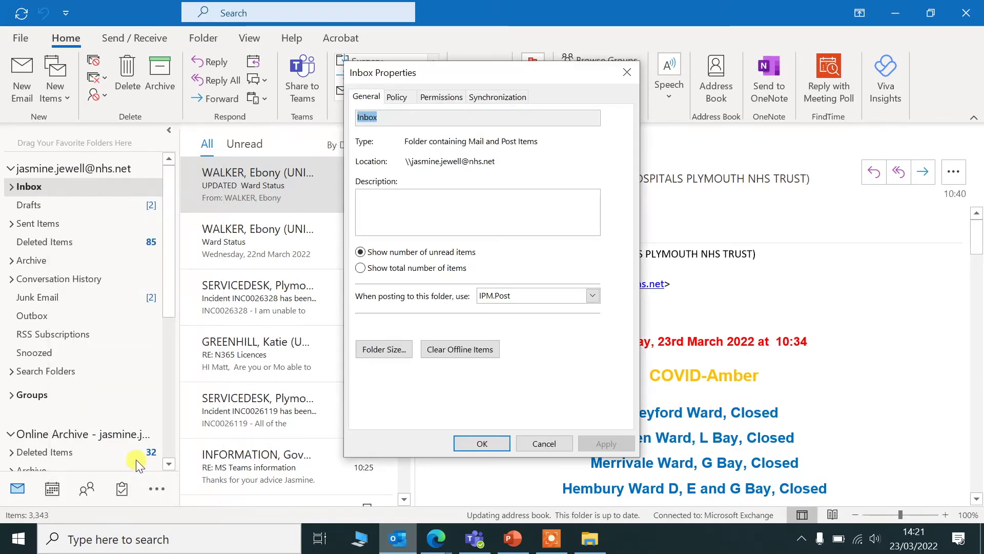
{"action": "left_click", "coordinate": [398, 97]}
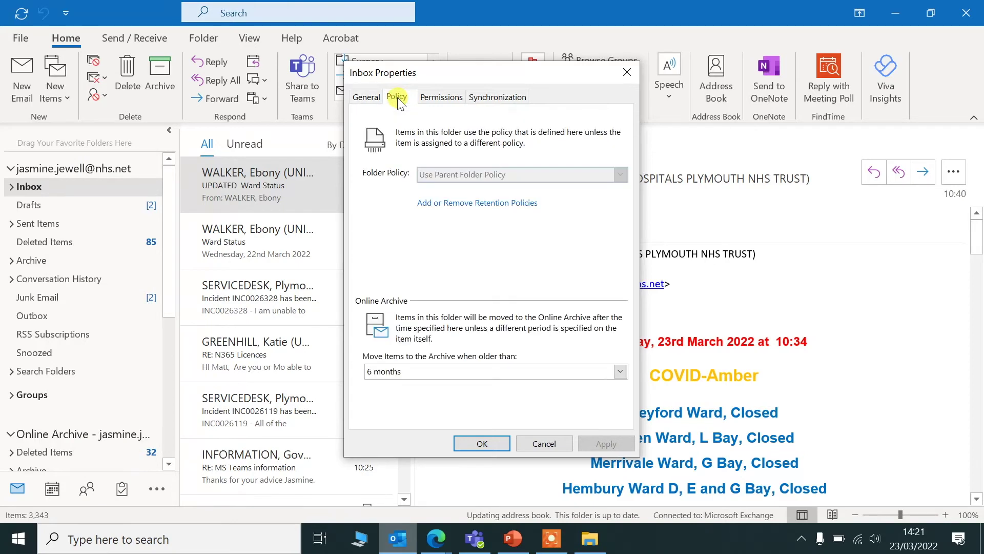
{"action": "left_click", "coordinate": [444, 372]}
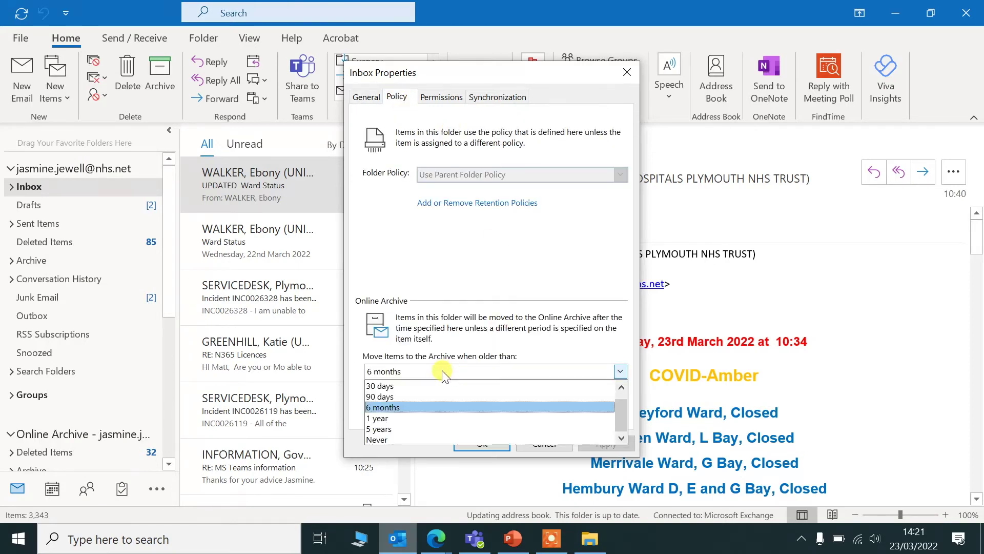
{"action": "left_click", "coordinate": [442, 406]}
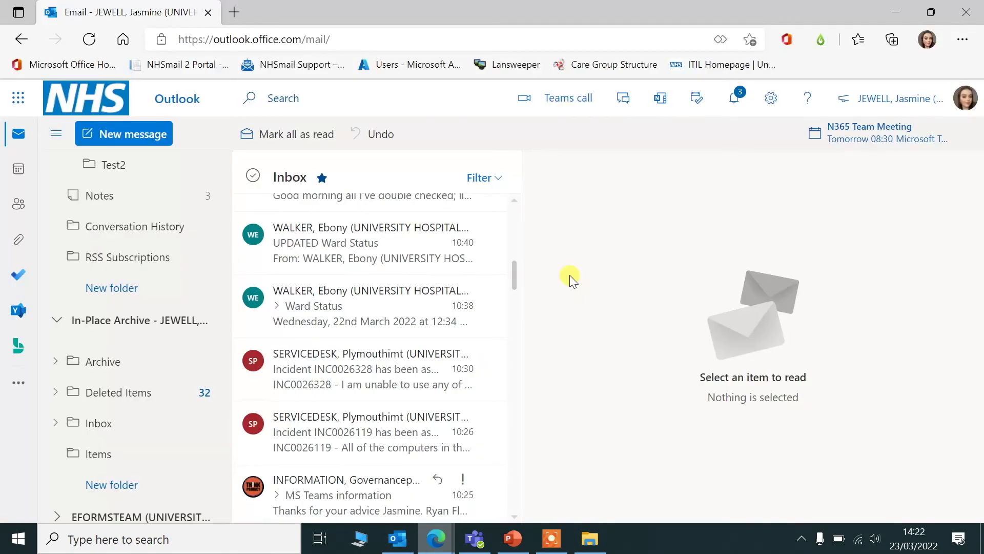
{"action": "scroll", "coordinate": [388, 271], "scroll_direction": "down", "scroll_amount": 1}
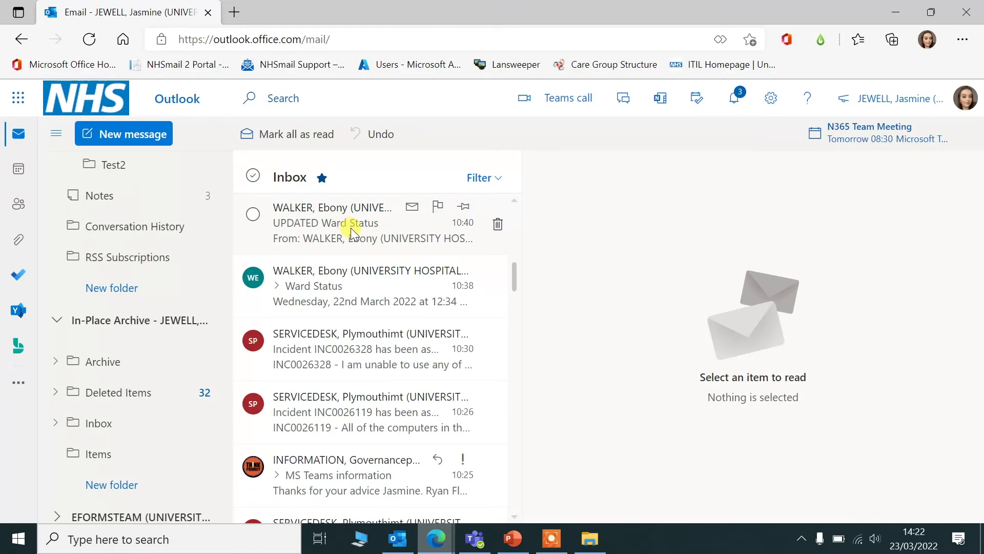
Select the UPDATED Ward Status email and browse its Assign policy options under more actions.
{"action": "left_click", "coordinate": [252, 177]}
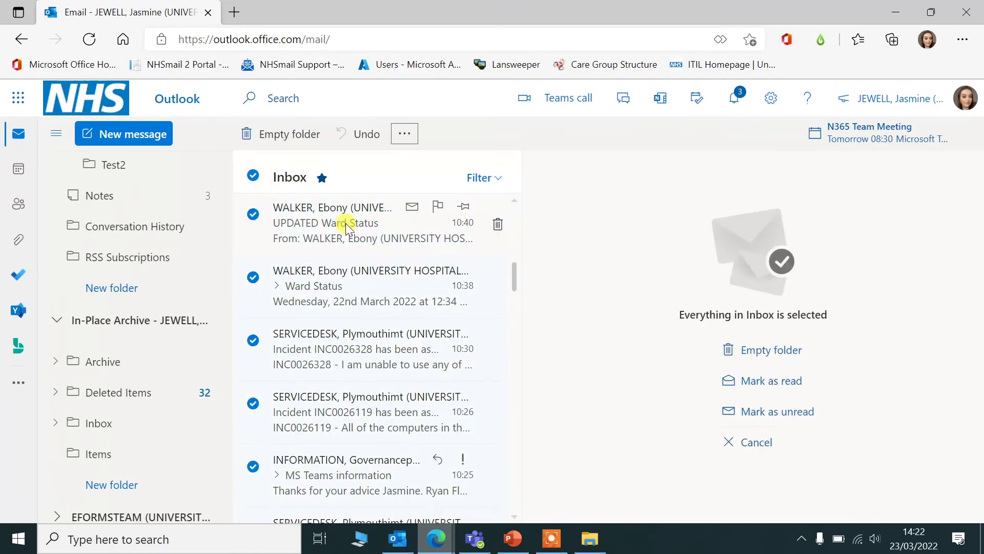
{"action": "left_click_drag", "start_coordinate": [219, 326], "coordinate": [131, 431]}
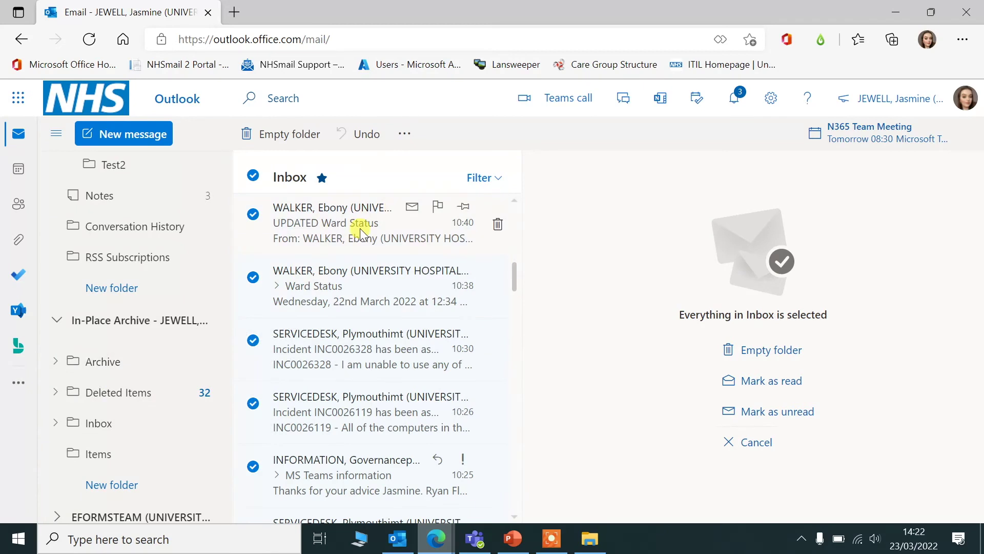
{"action": "left_click", "coordinate": [253, 175]}
{"action": "mouse_move", "coordinate": [377, 223]}
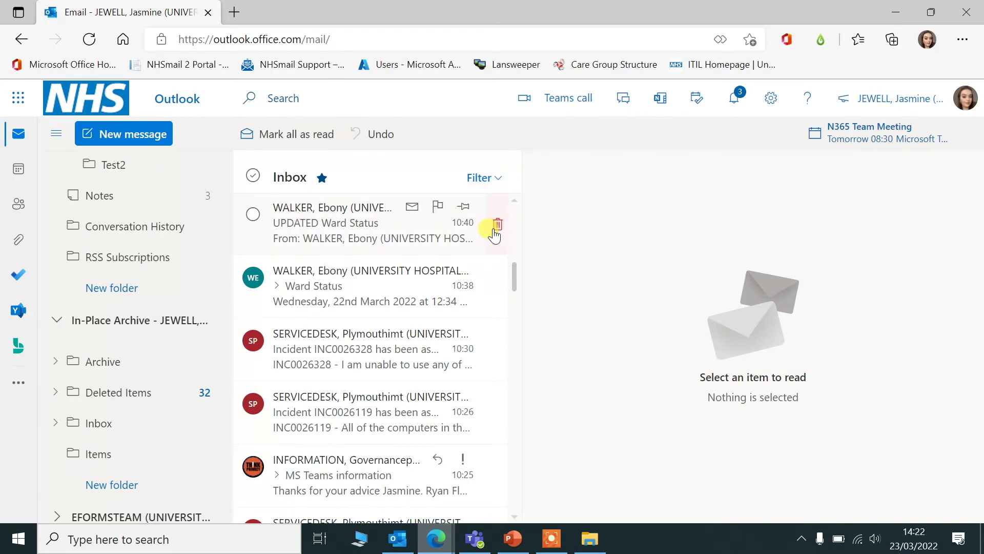
{"action": "left_click", "coordinate": [394, 217]}
{"action": "left_click", "coordinate": [252, 218]}
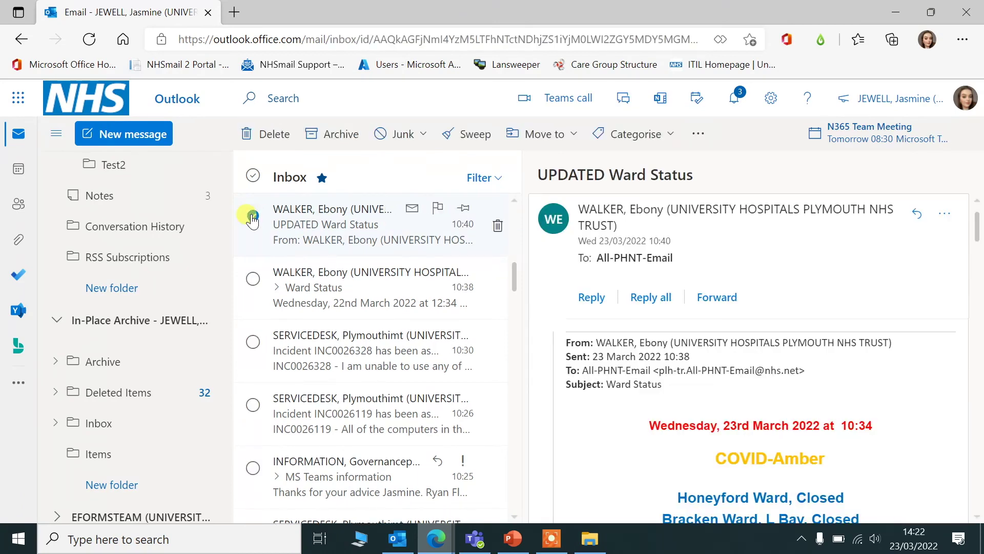
{"action": "left_click", "coordinate": [695, 134]}
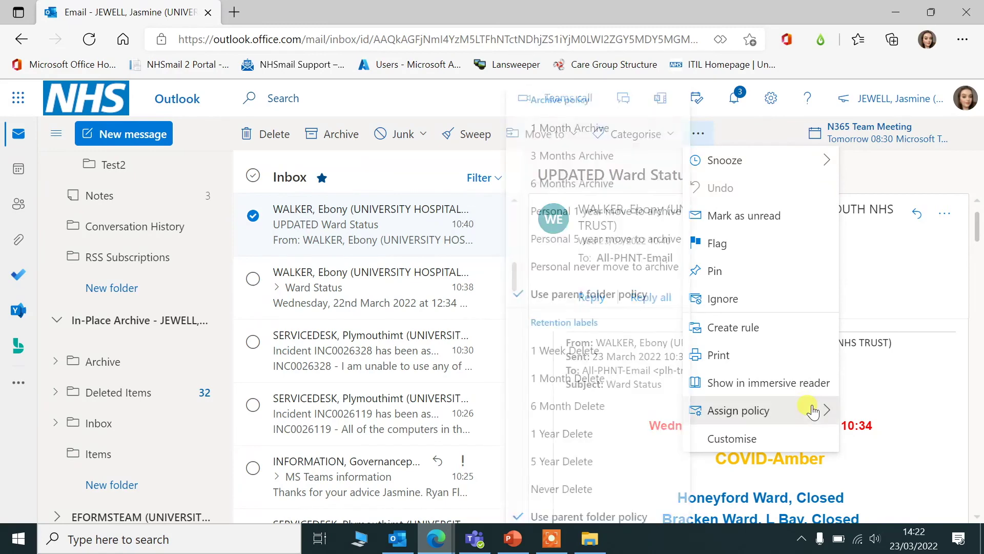
{"action": "mouse_move", "coordinate": [739, 409]}
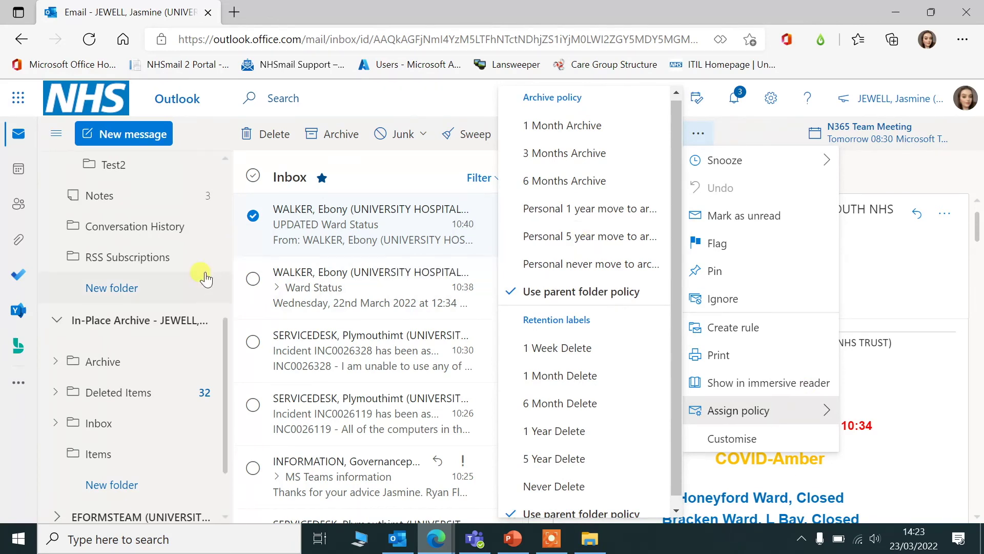
{"action": "scroll", "coordinate": [136, 269], "scroll_direction": "up", "scroll_amount": 3}
{"action": "scroll", "coordinate": [135, 269], "scroll_direction": "up", "scroll_amount": 3}
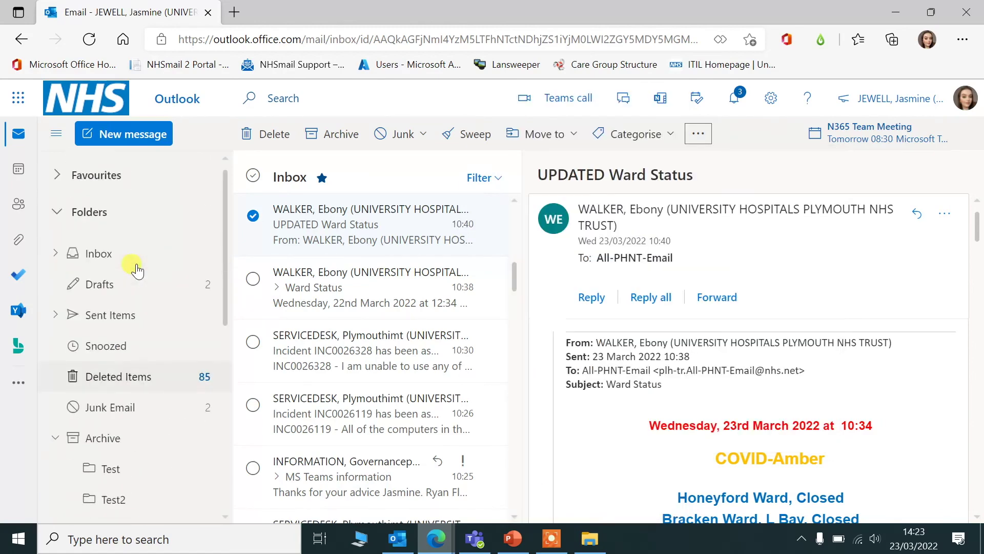
Show the Inbox folder's Assign policy choices, with 6 Months Archive in effect.
{"action": "right_click", "coordinate": [112, 255]}
{"action": "mouse_move", "coordinate": [148, 449]}
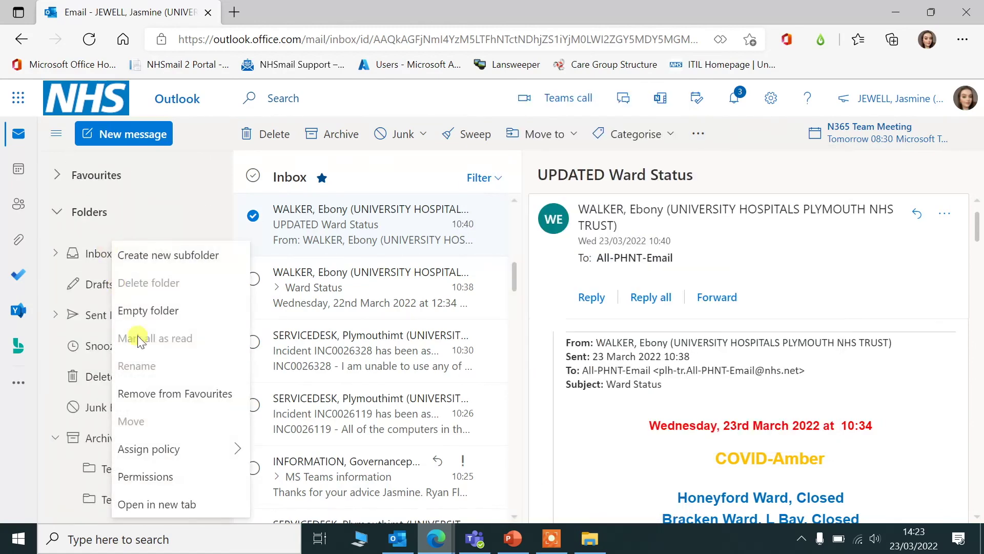